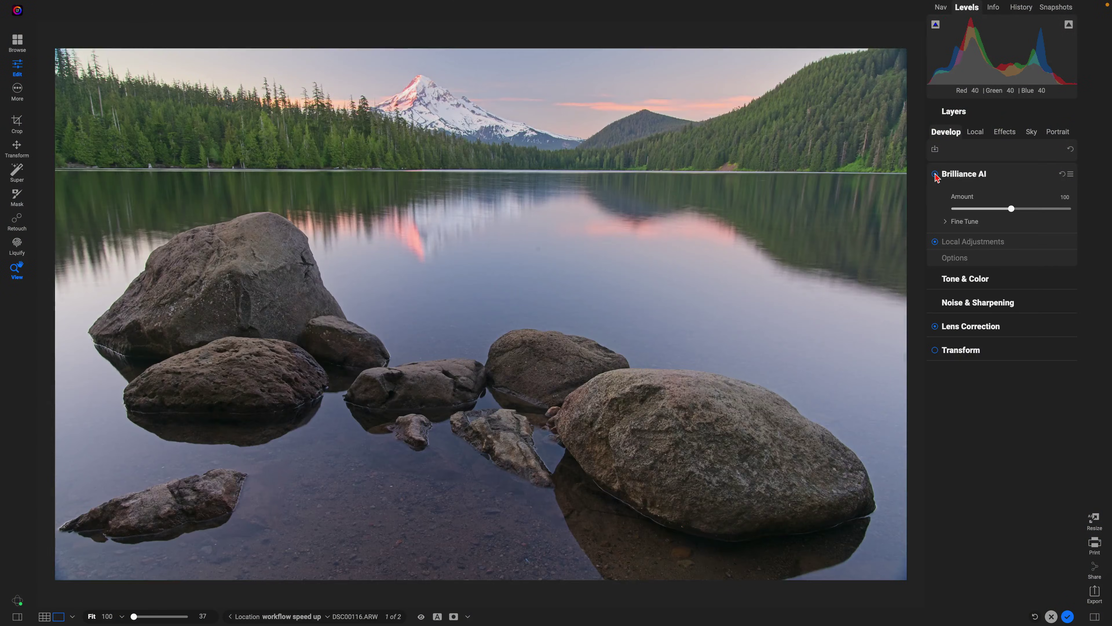
Apply Brilliance AI at Amount 100 to the dark mountain lake raw photo.
left_click(17, 172)
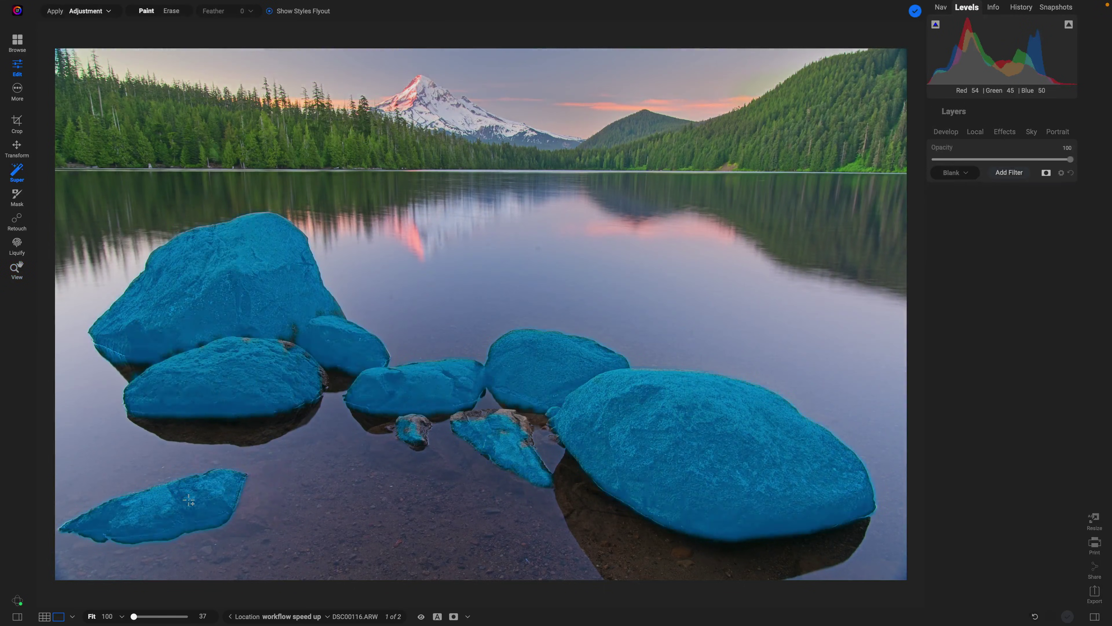
left_click(191, 504)
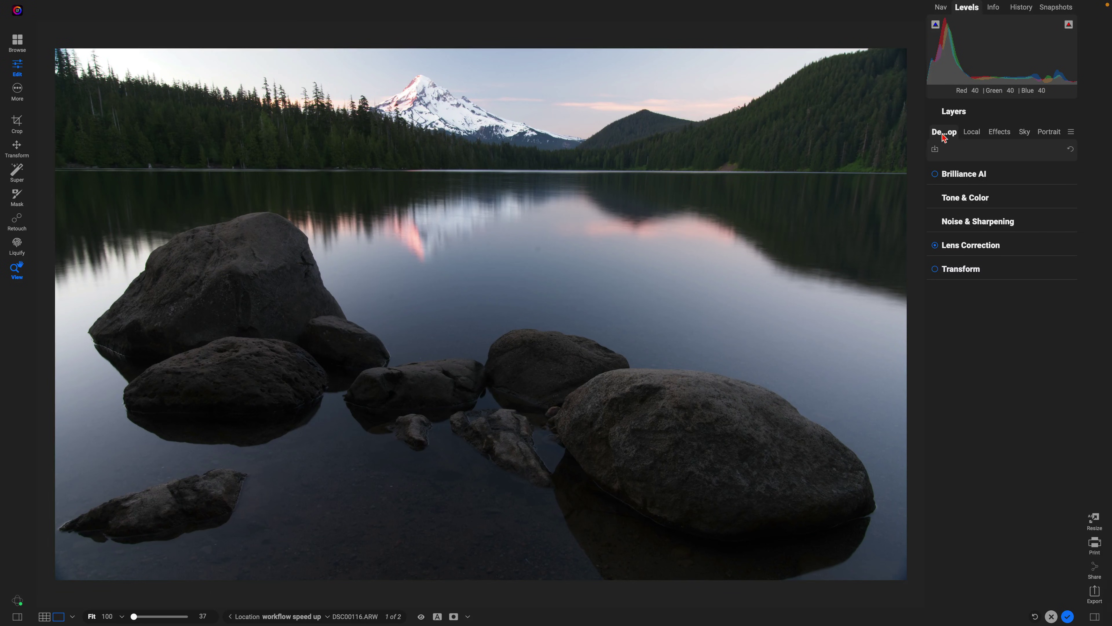
left_click(936, 175)
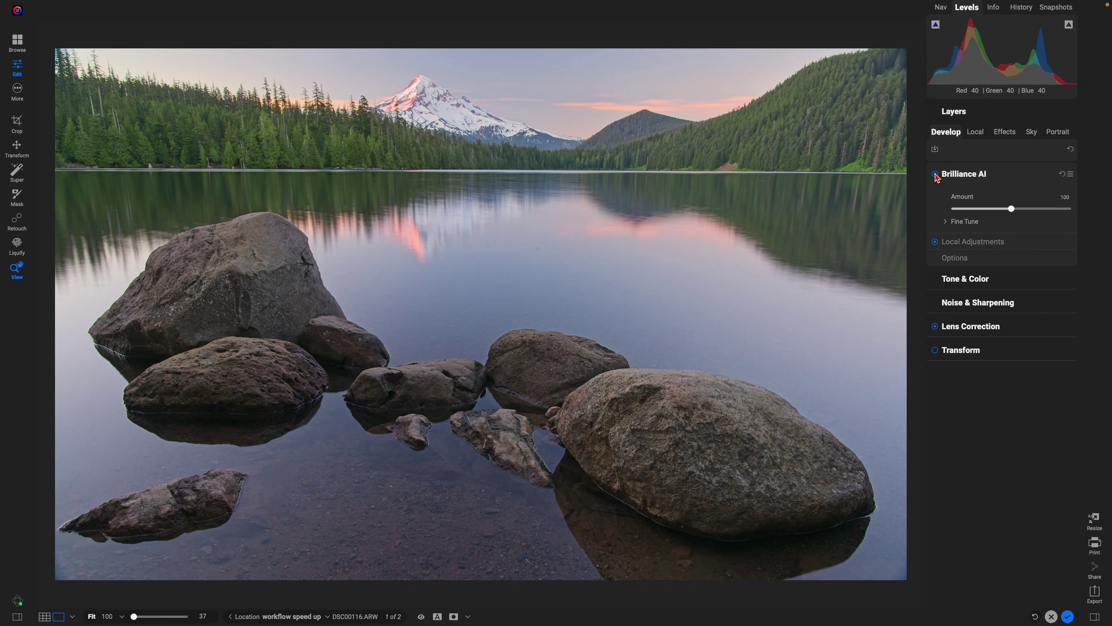
left_click(1017, 279)
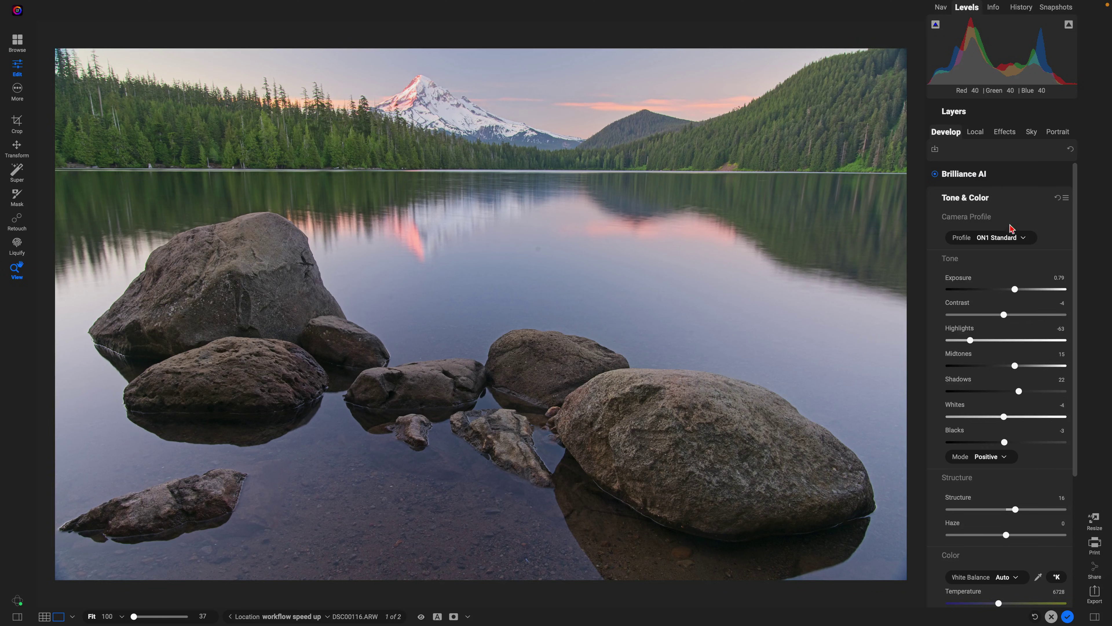
left_click(1006, 178)
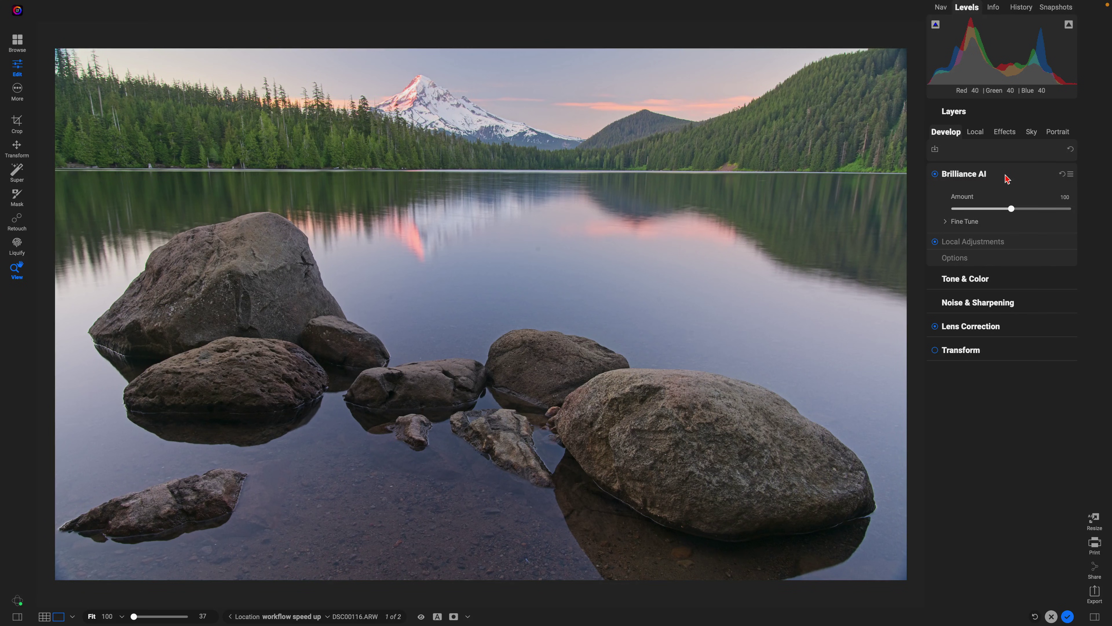
Raise Brilliance AI's local region boosts to Flora 76, Sky 52 and Water 57.
left_click(1006, 243)
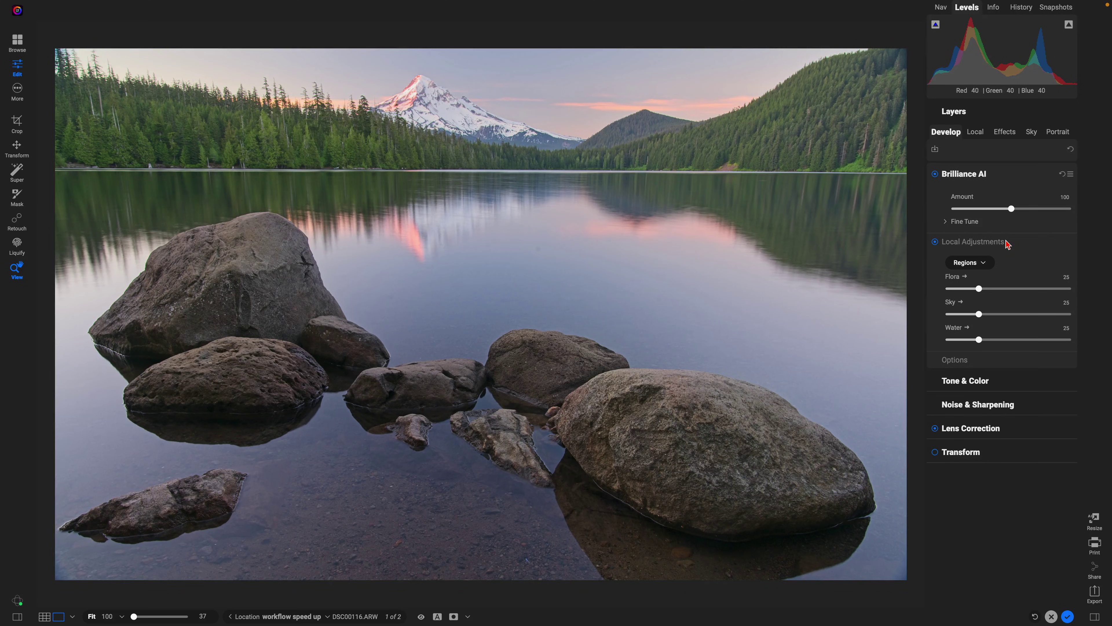
key("b")
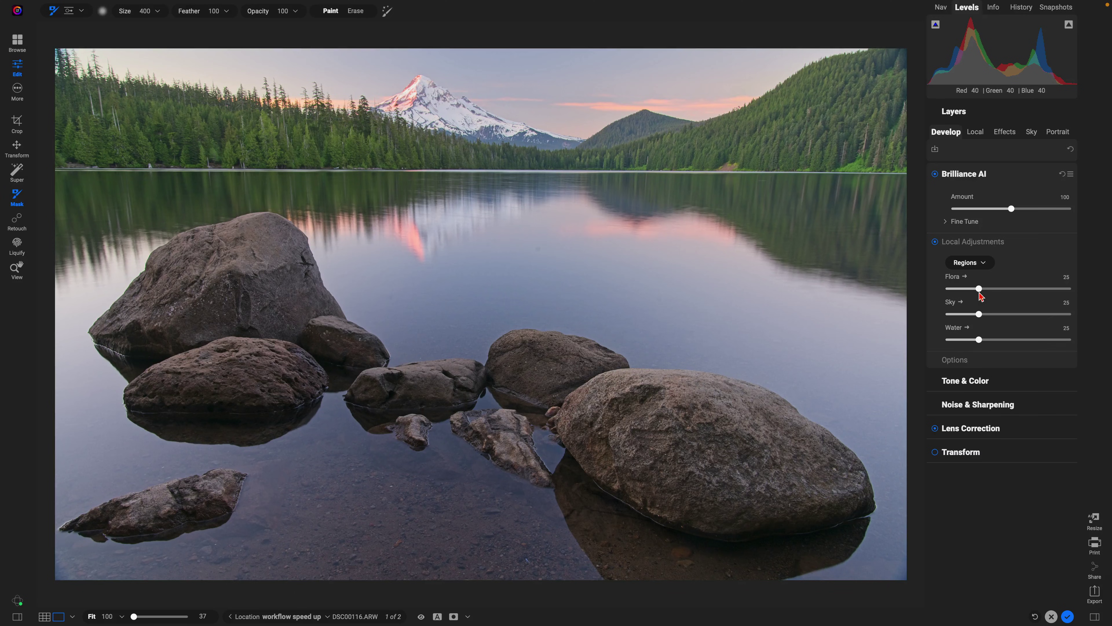
left_click_drag(980, 289, 1040, 302)
left_click_drag(980, 315, 1018, 354)
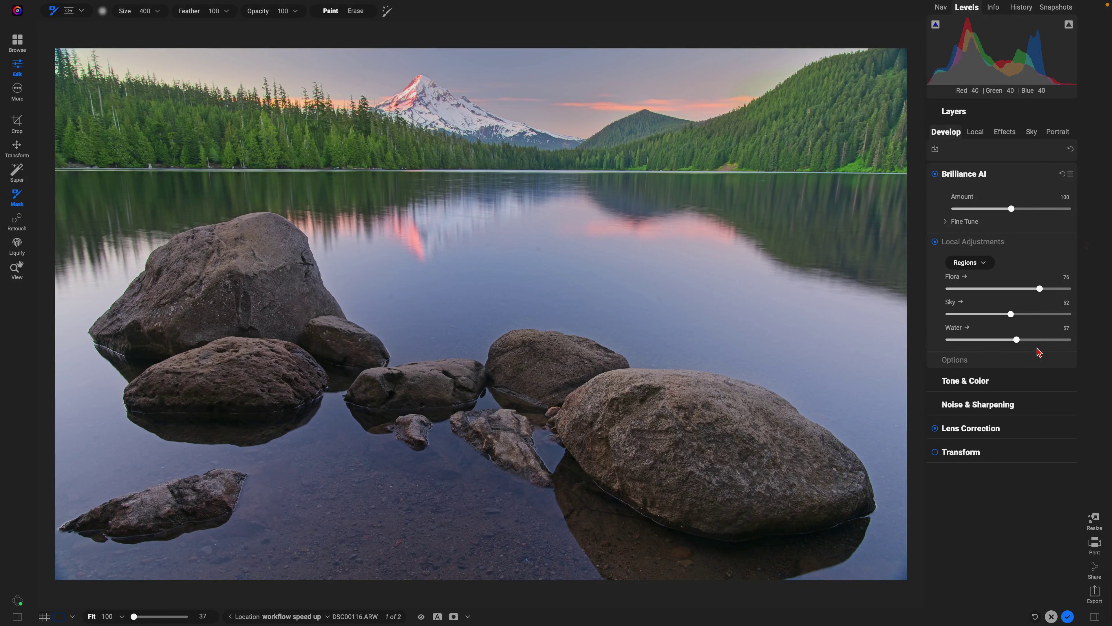
key("z")
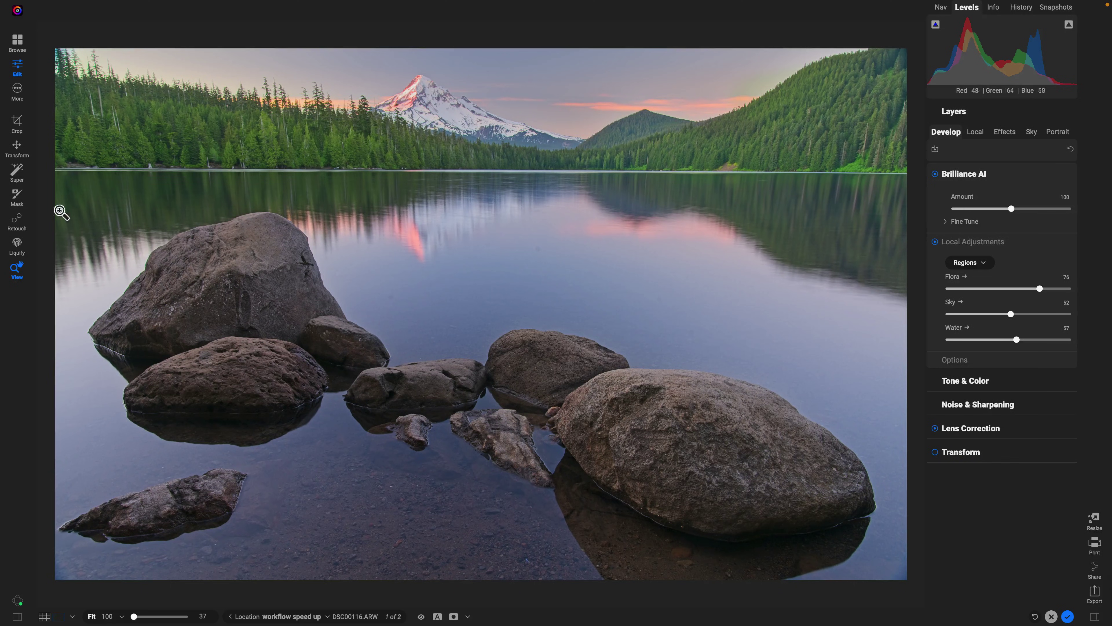
Create an Effects layer masked to all the foreground lake rocks, including the small lower-left rock.
left_click(16, 175)
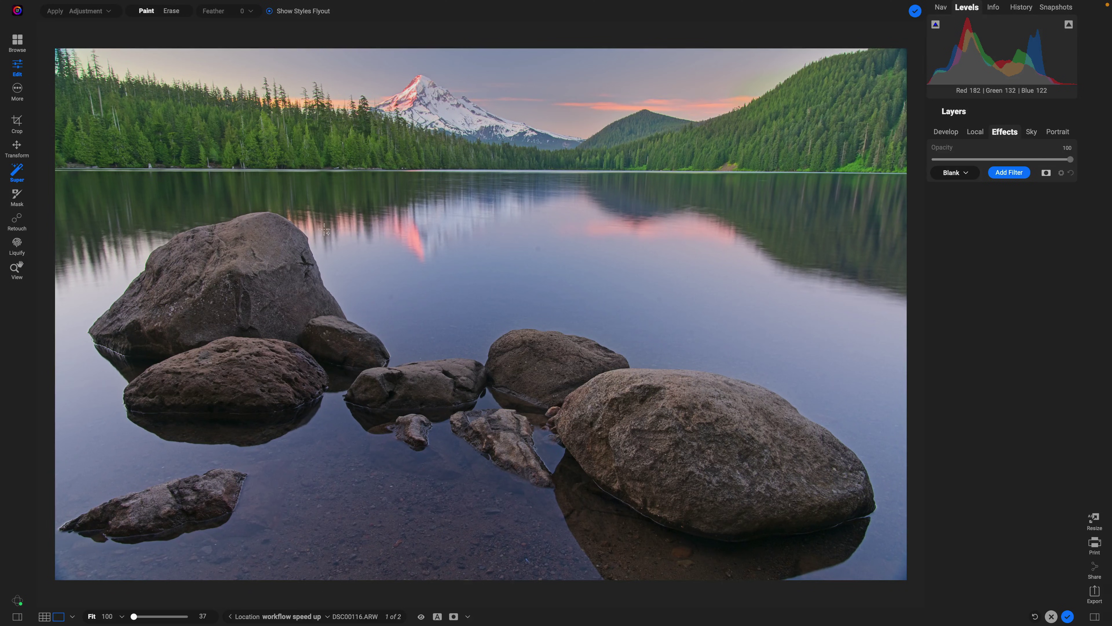
left_click(349, 243)
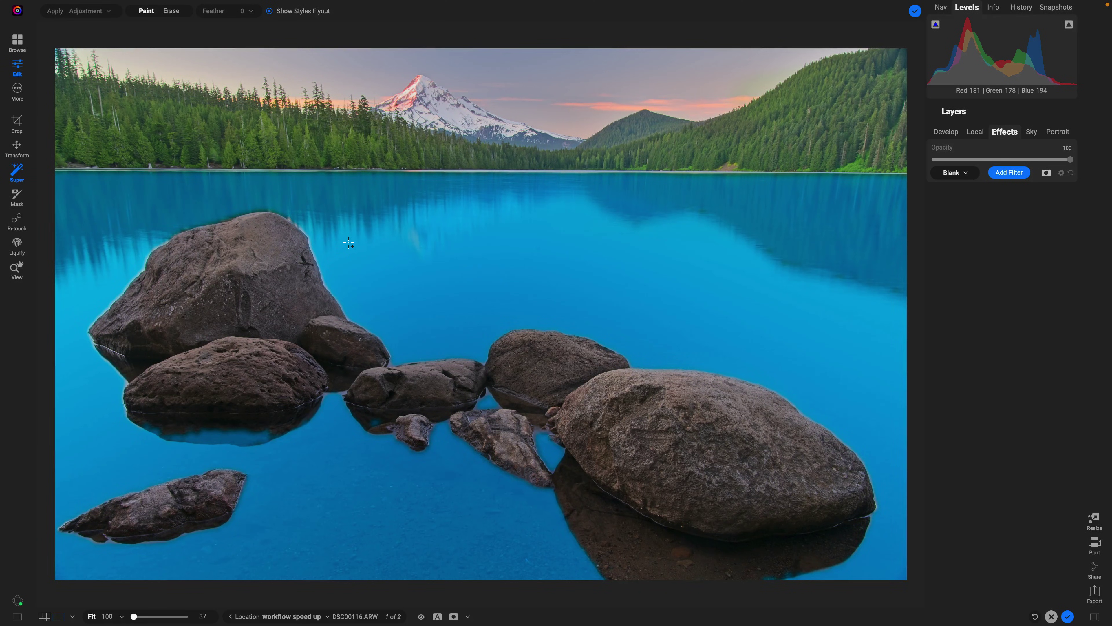
left_click(106, 209)
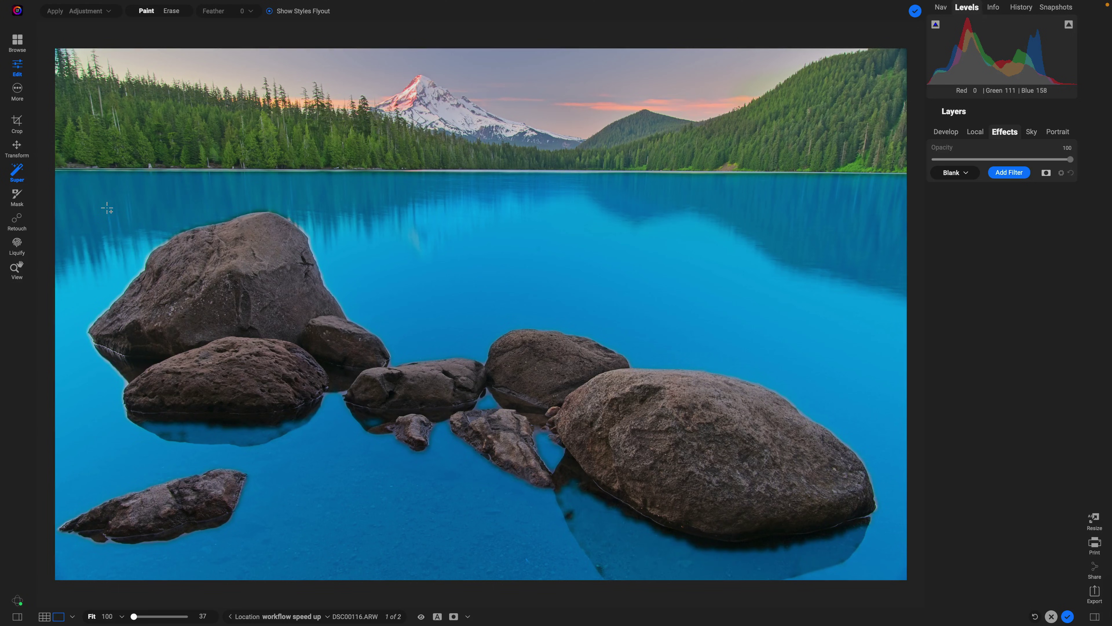
left_click_drag(107, 209, 886, 566)
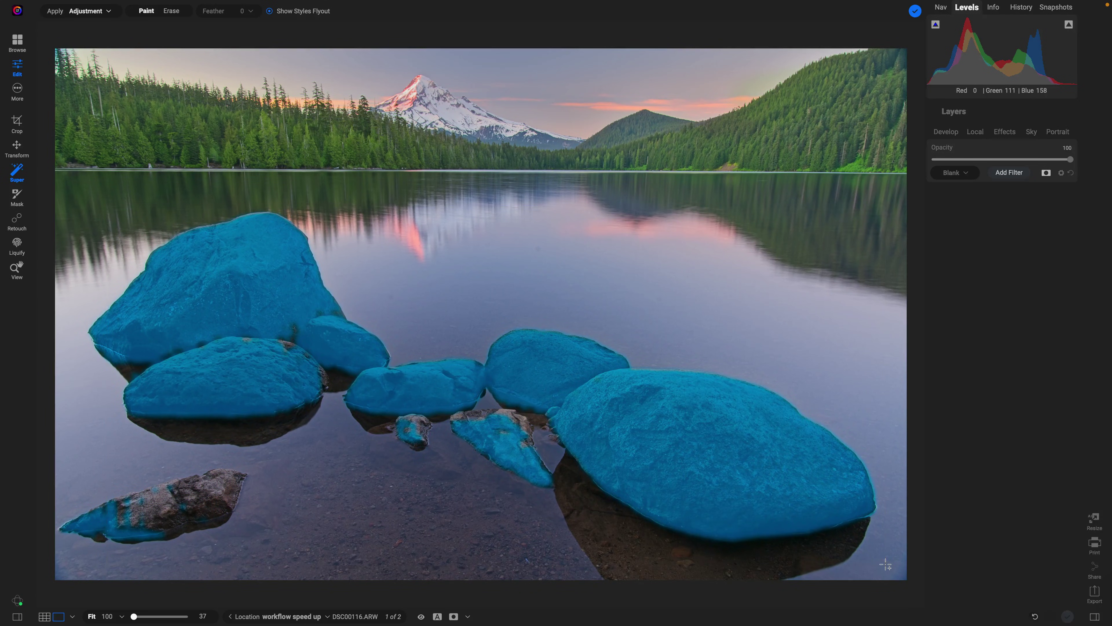
left_click(189, 500)
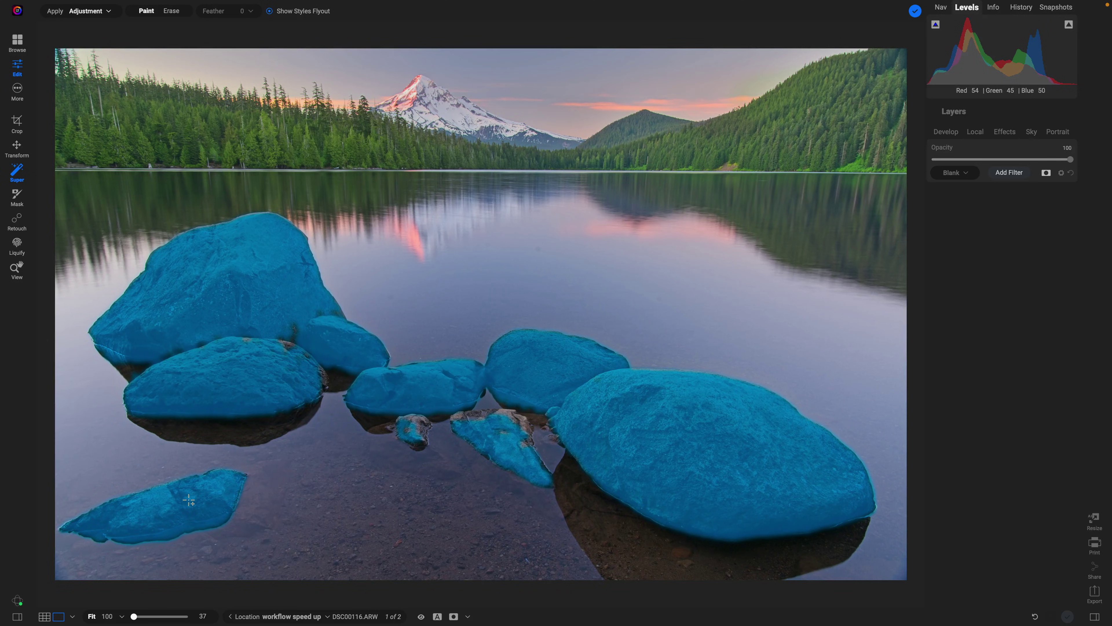
Apply the Surreal Dynamic Contrast style to the masked rocks.
right_click(190, 503)
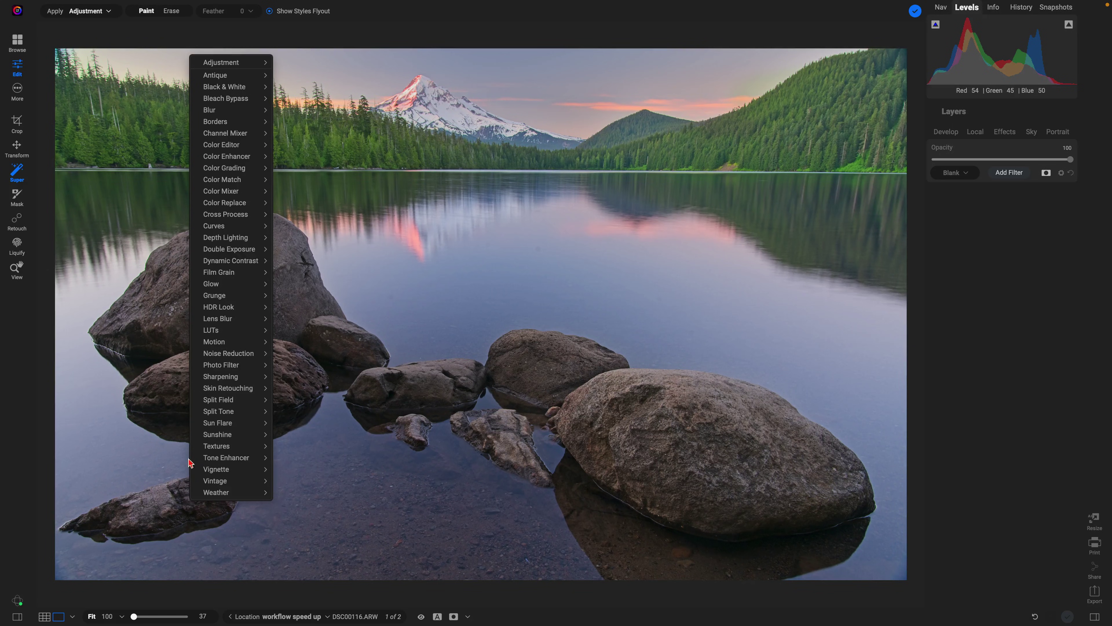
mouse_move(221, 262)
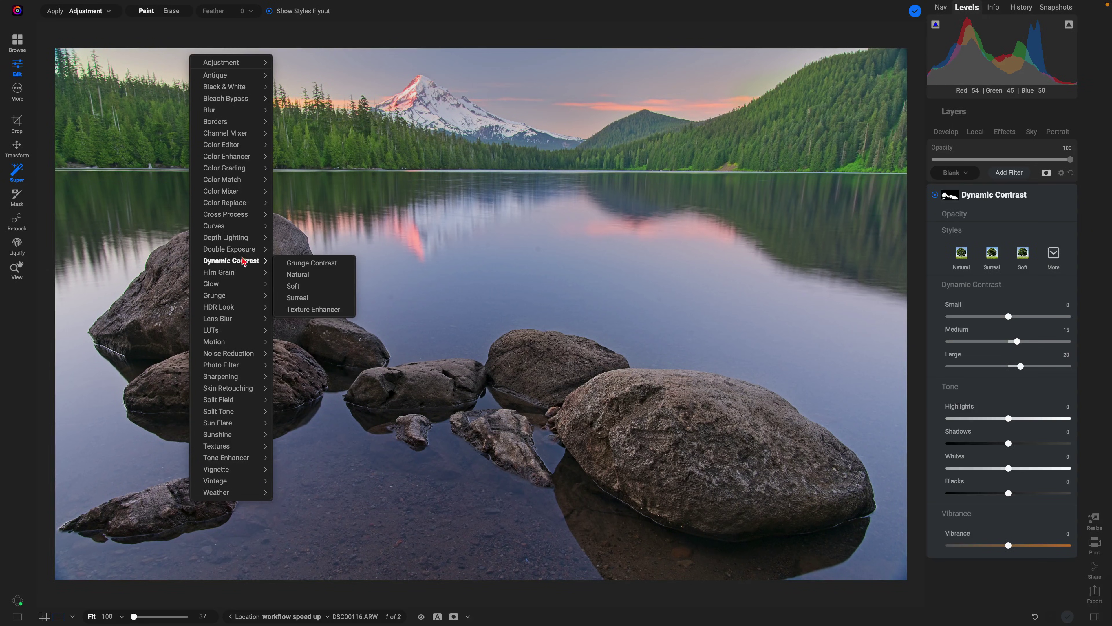
left_click(305, 297)
left_click(303, 295)
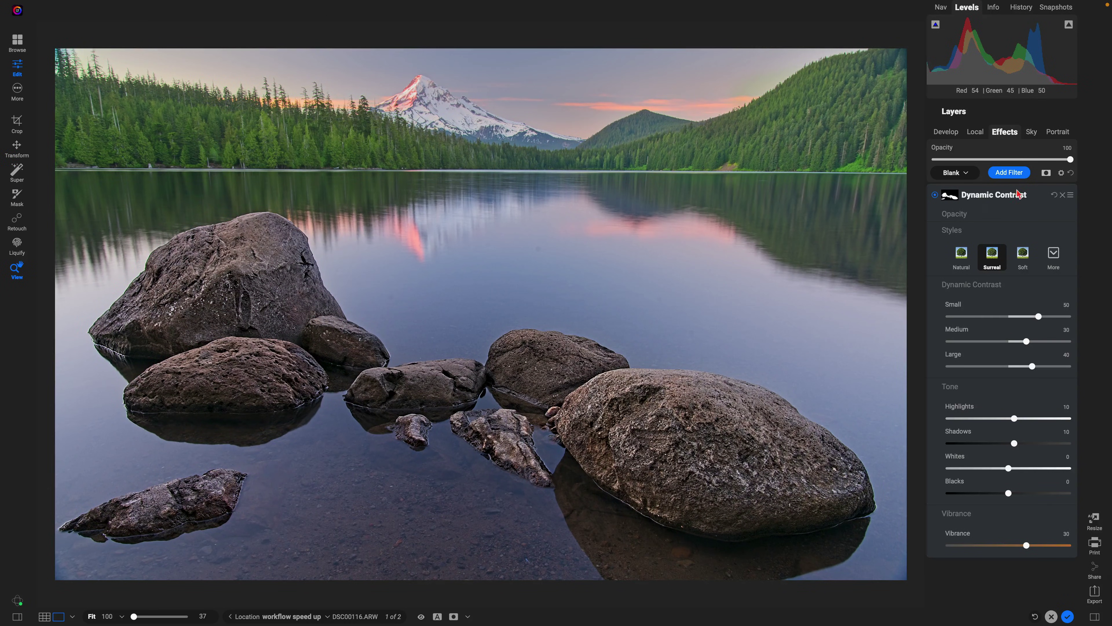
Lower the Dynamic Contrast opacity to 51 and compare it off and on.
left_click(1014, 215)
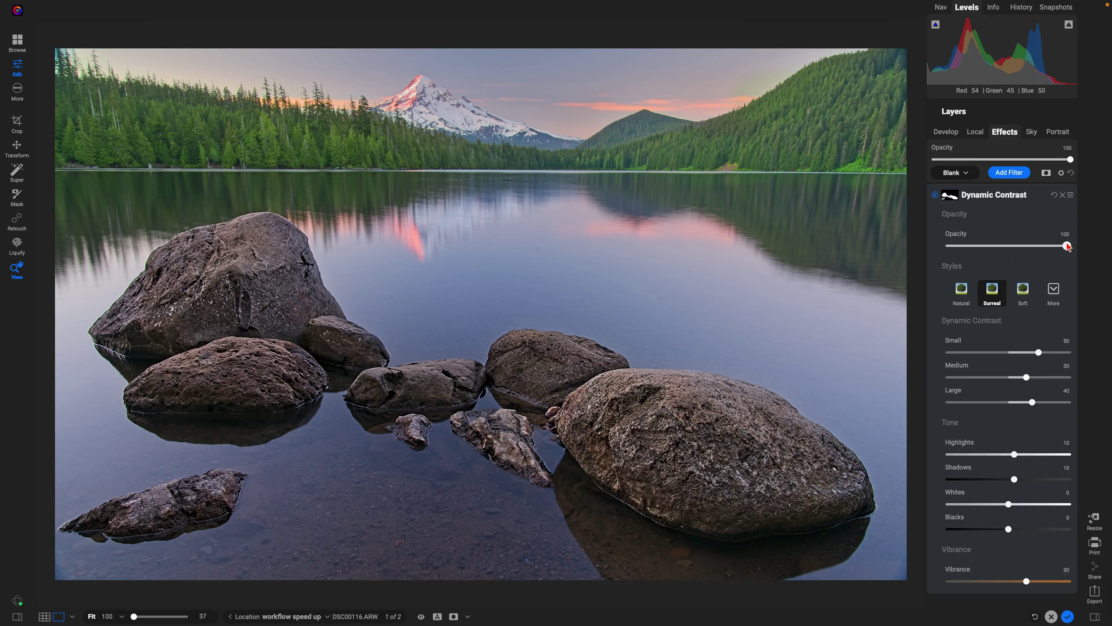
left_click_drag(1068, 246, 1011, 257)
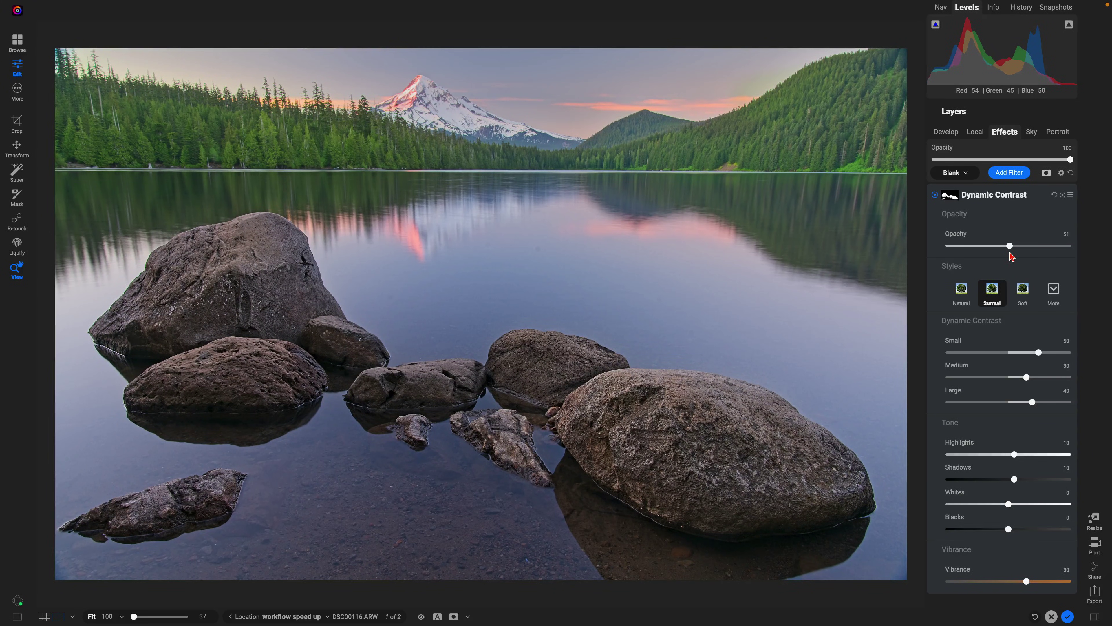
left_click(935, 195)
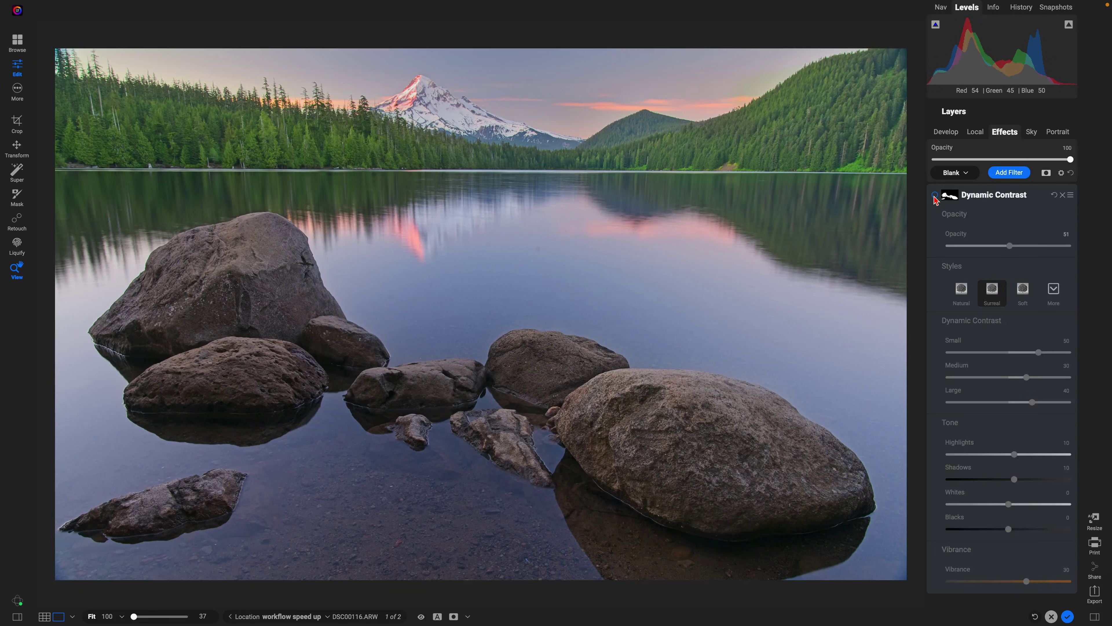
left_click(935, 195)
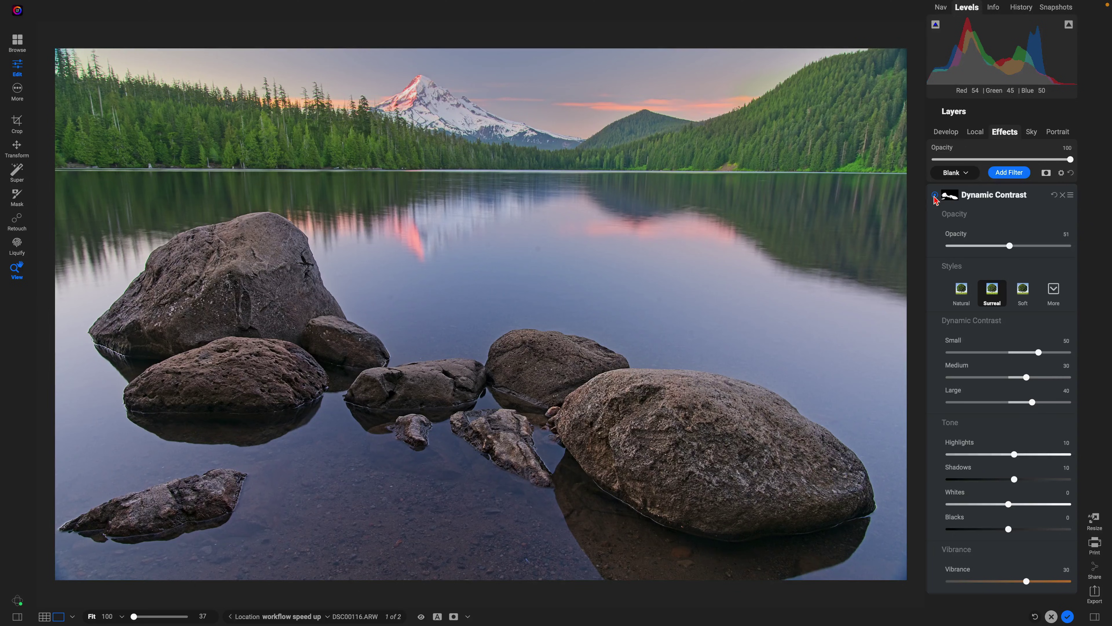
Add a Darker-style Glow (Amount 50, Overlay Strong) and inspect the forested shoreline up close.
left_click(1009, 176)
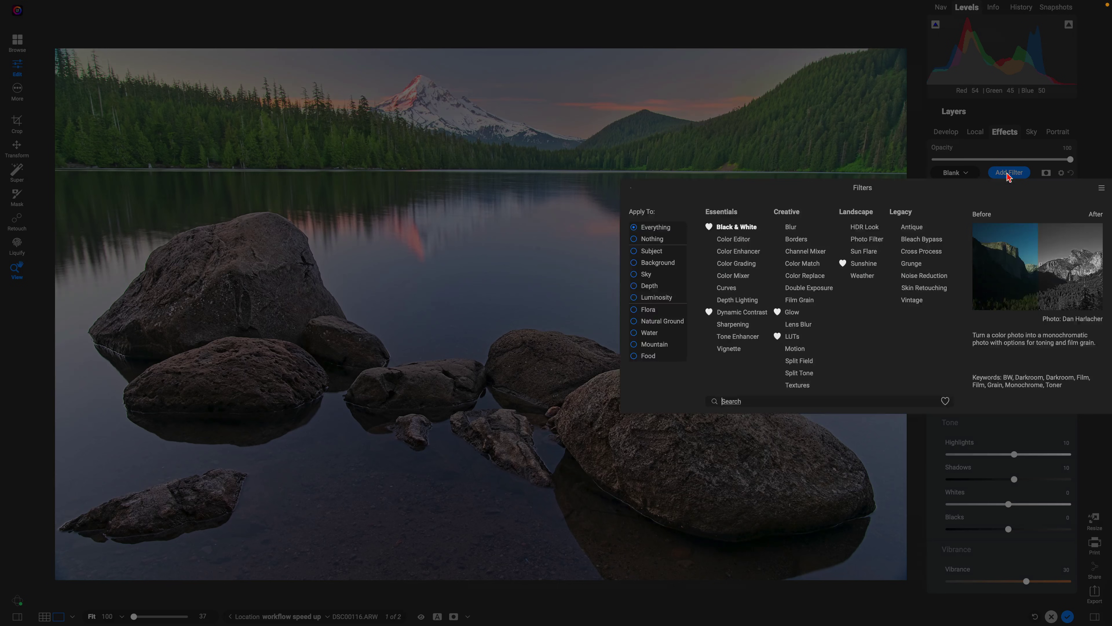
left_click(793, 312)
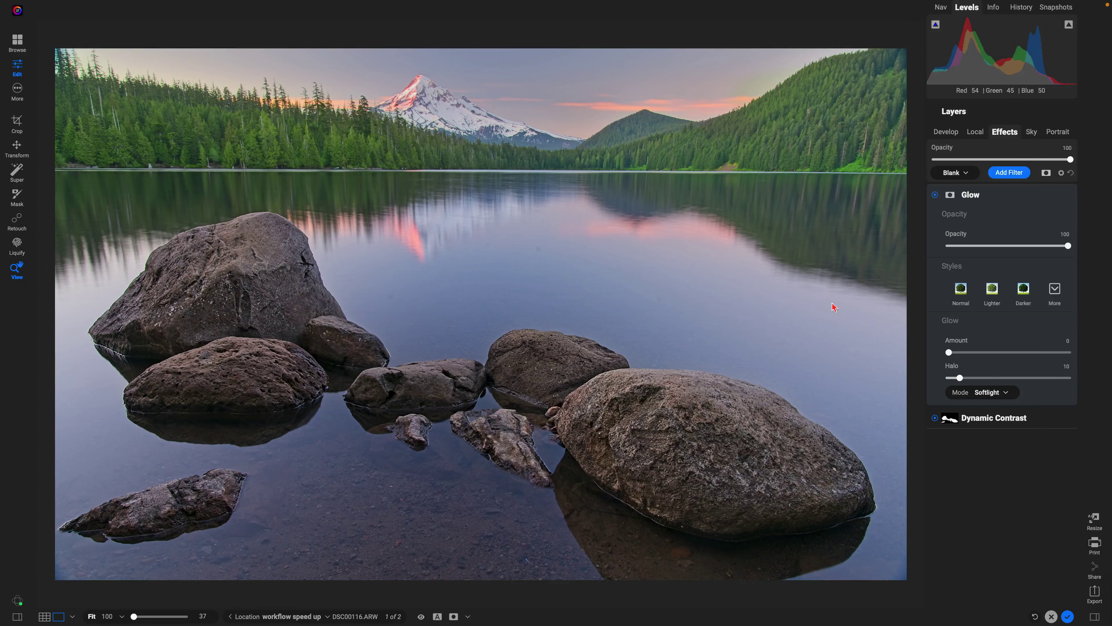
left_click(1025, 293)
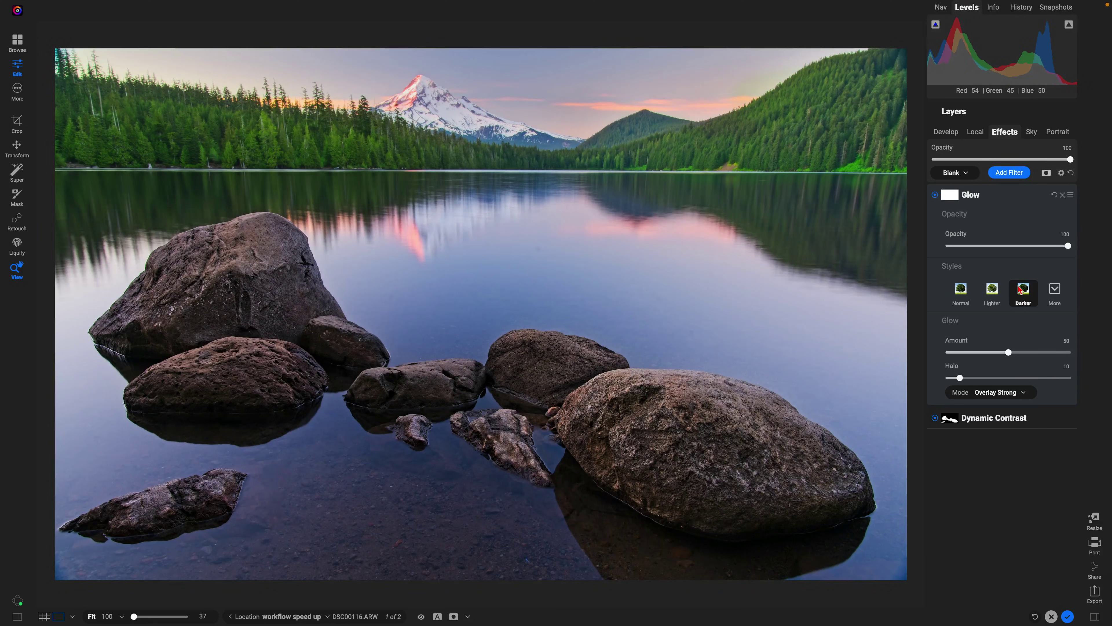
left_click(742, 149)
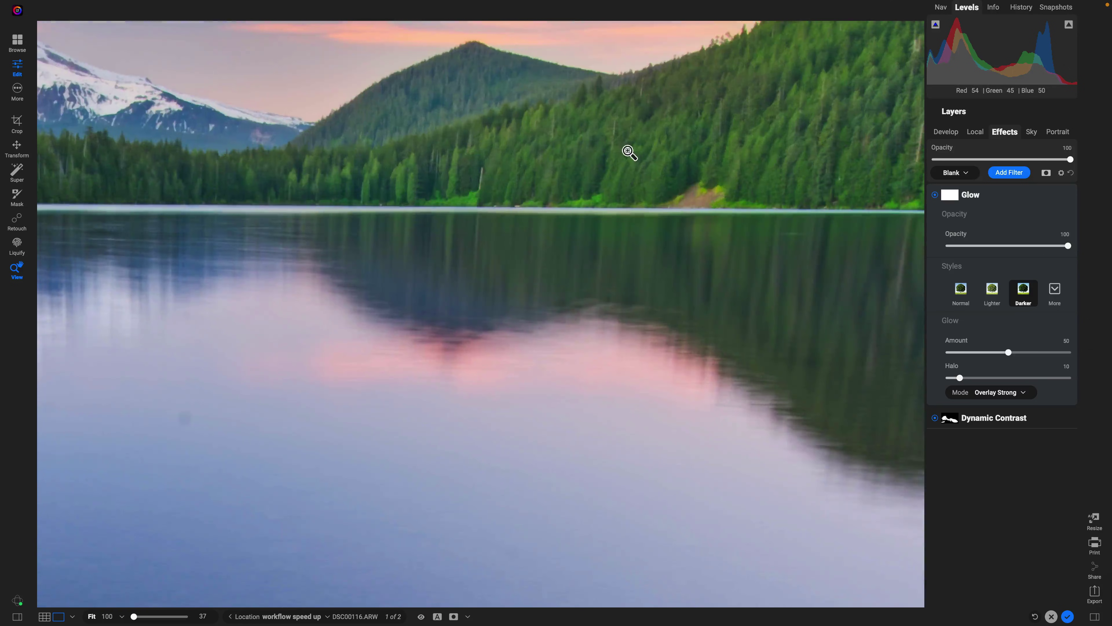
left_click_drag(628, 149, 751, 267)
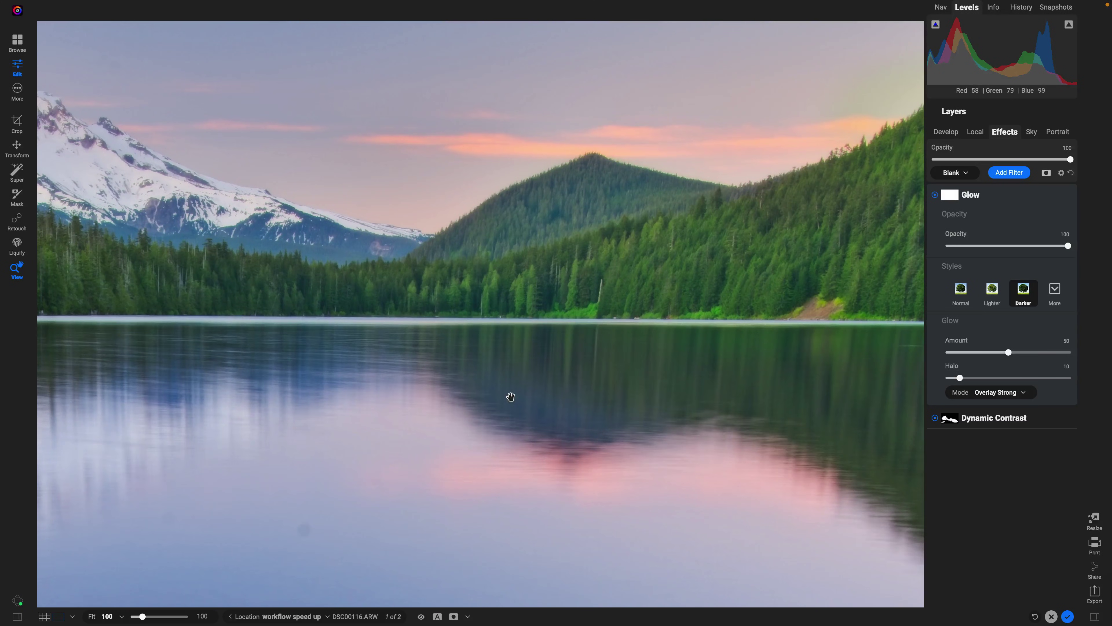
left_click(871, 248)
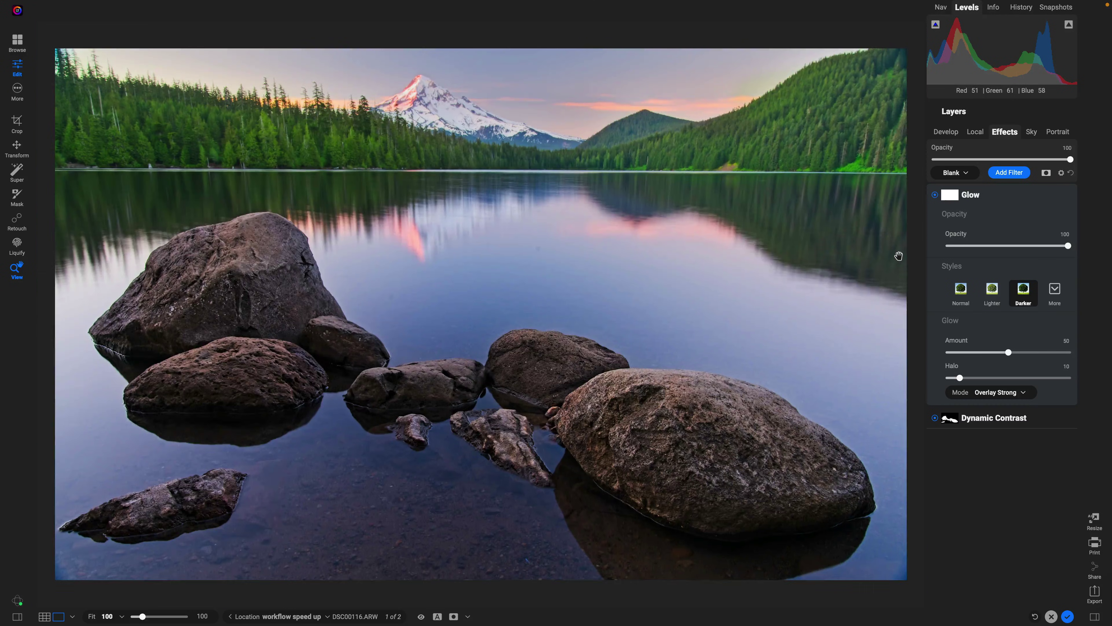
Add a Big Softy Vignette at 40 opacity and compare it off and on.
left_click(1007, 172)
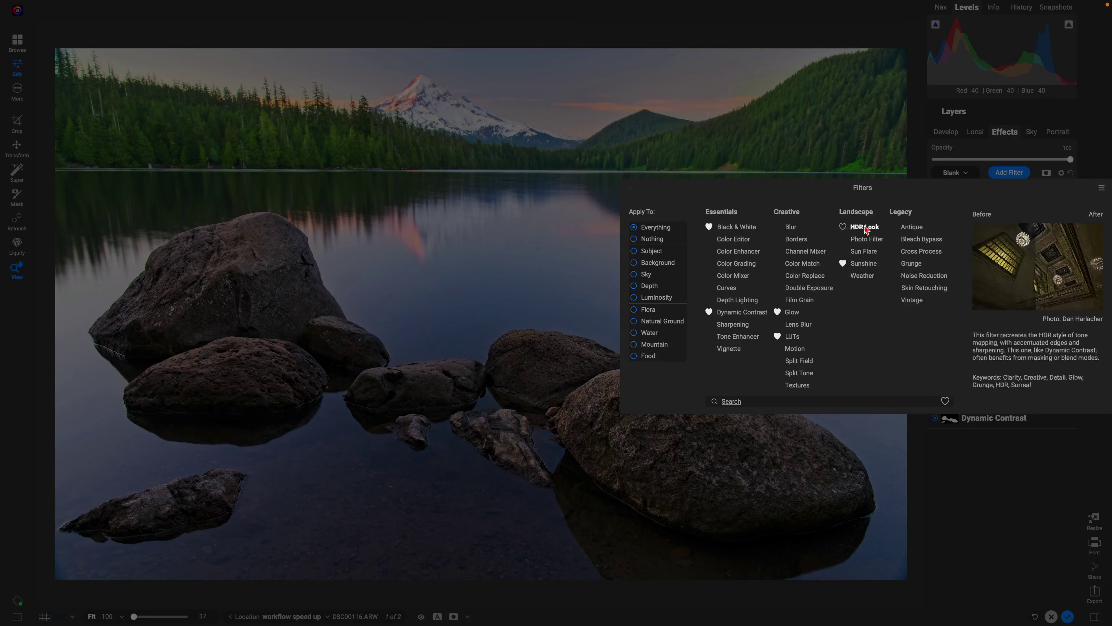
left_click(729, 350)
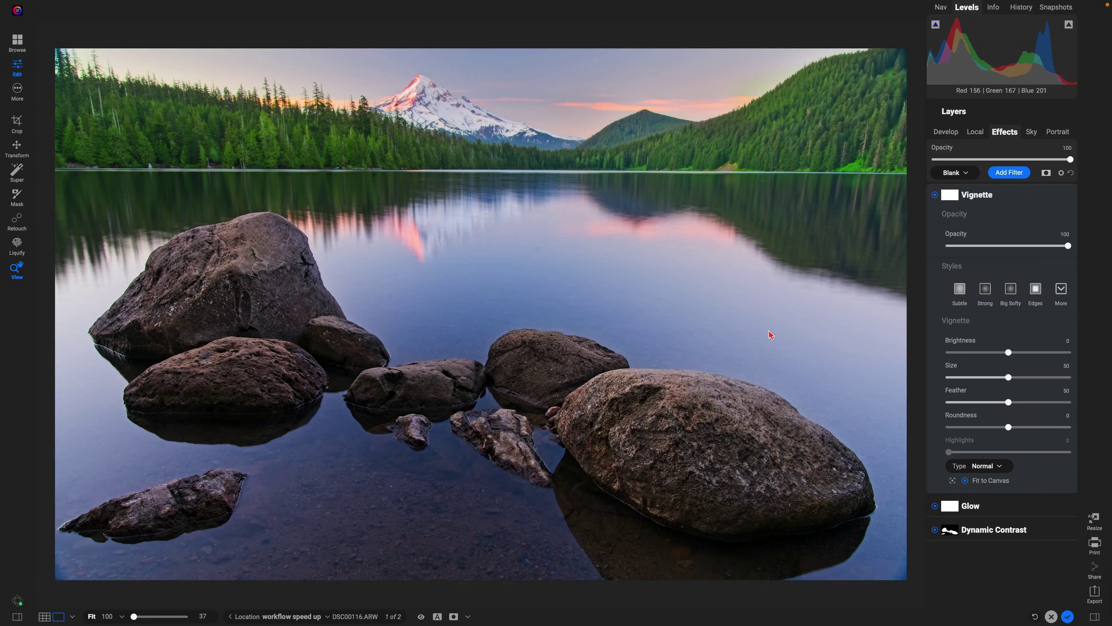
left_click(1010, 292)
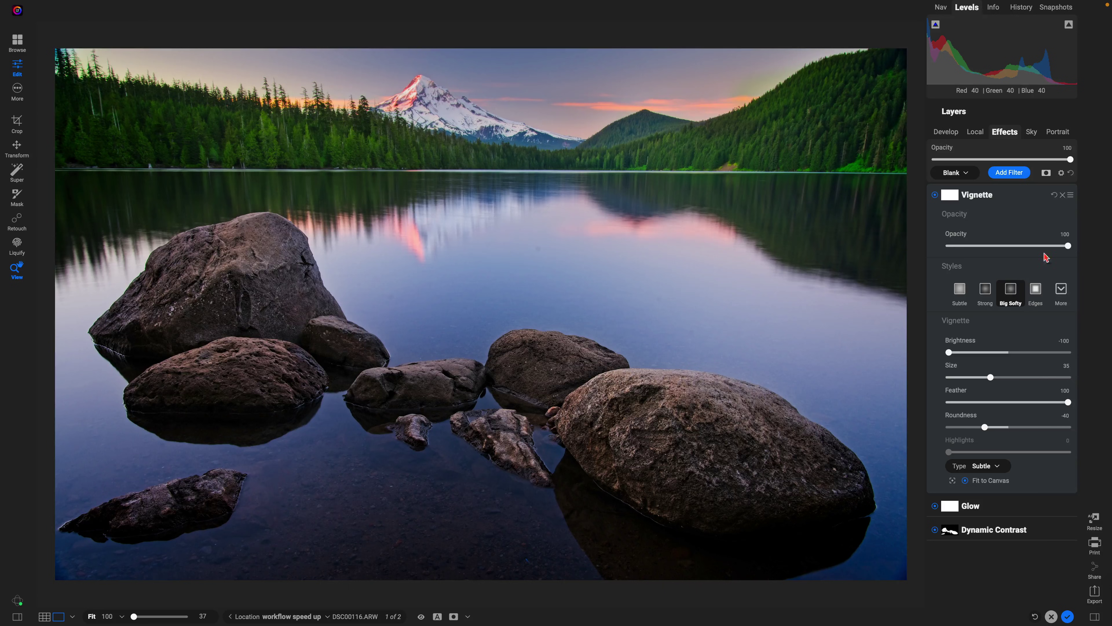
left_click_drag(1068, 246, 976, 246)
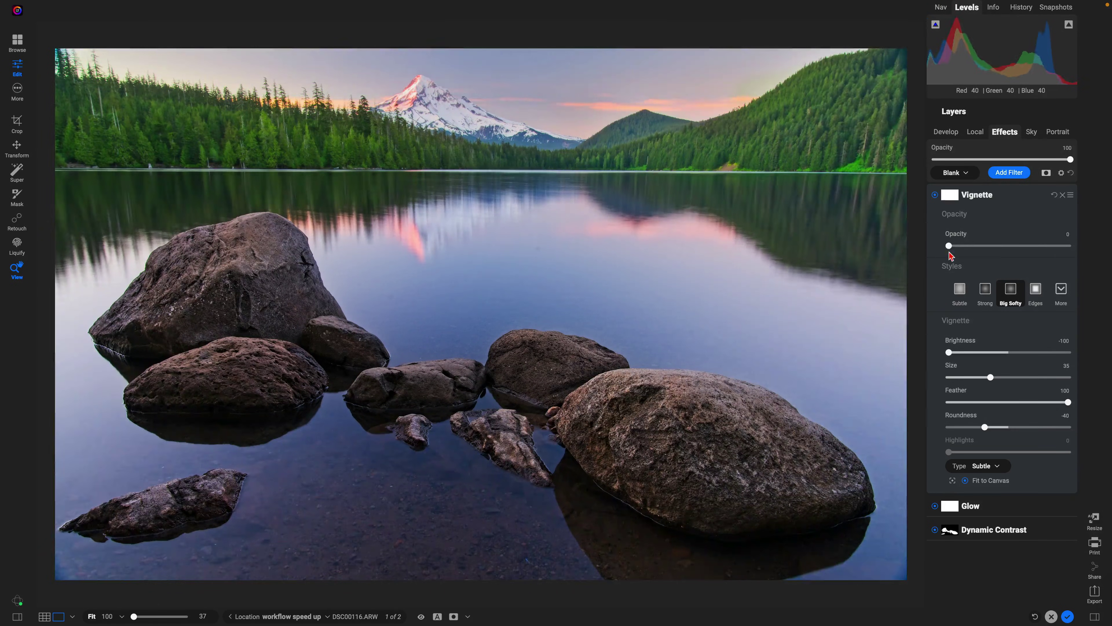
left_click_drag(951, 254, 994, 259)
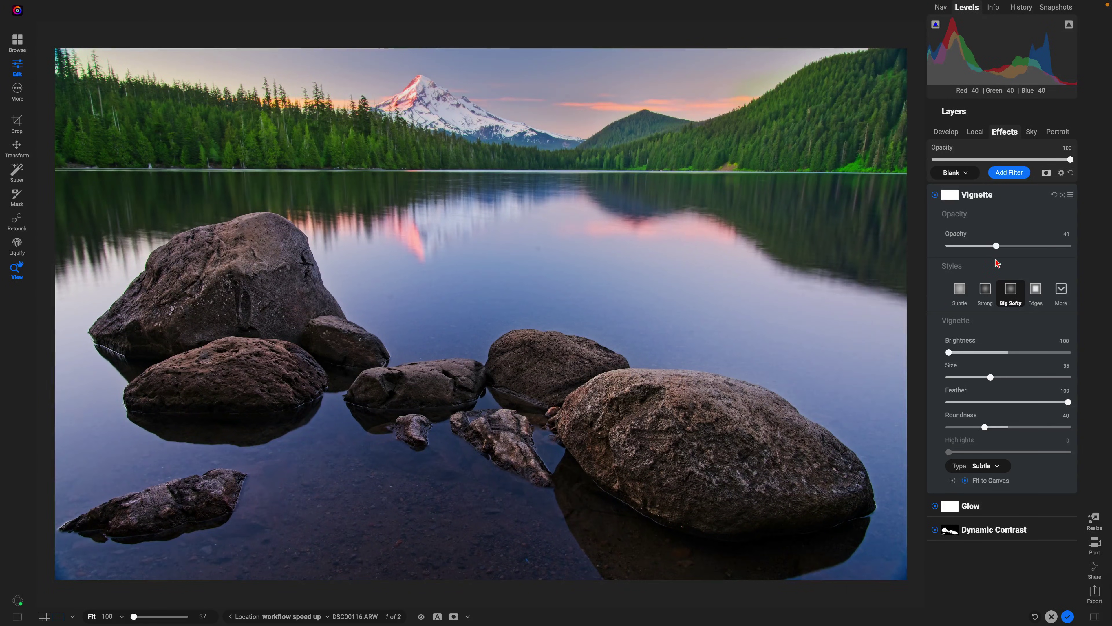
left_click(934, 195)
left_click(935, 195)
left_click(437, 618)
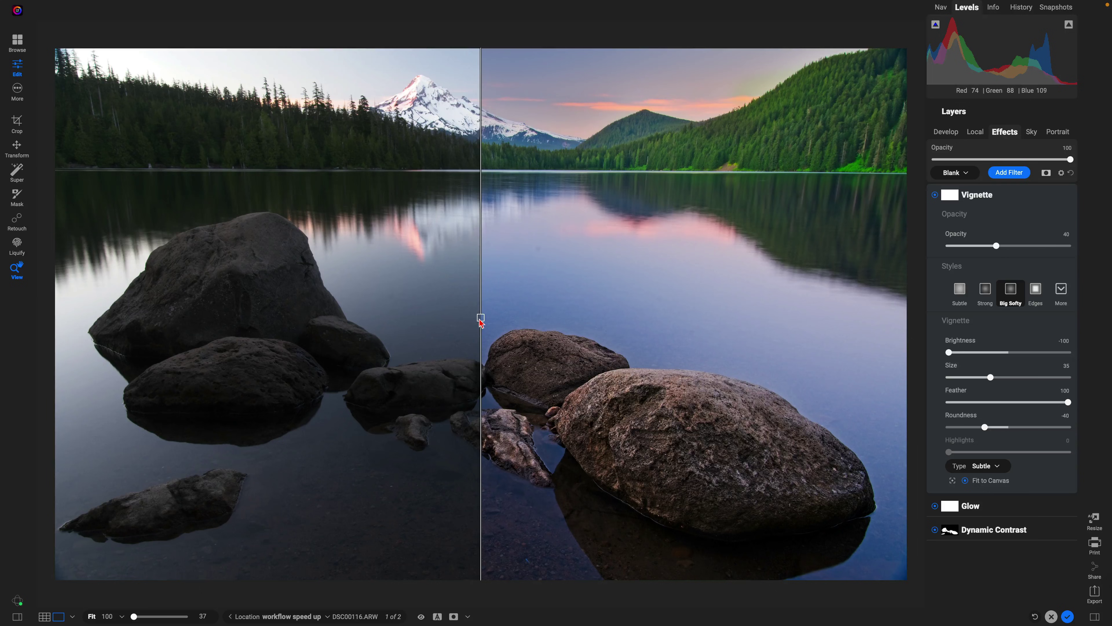
left_click_drag(480, 320, 55, 324)
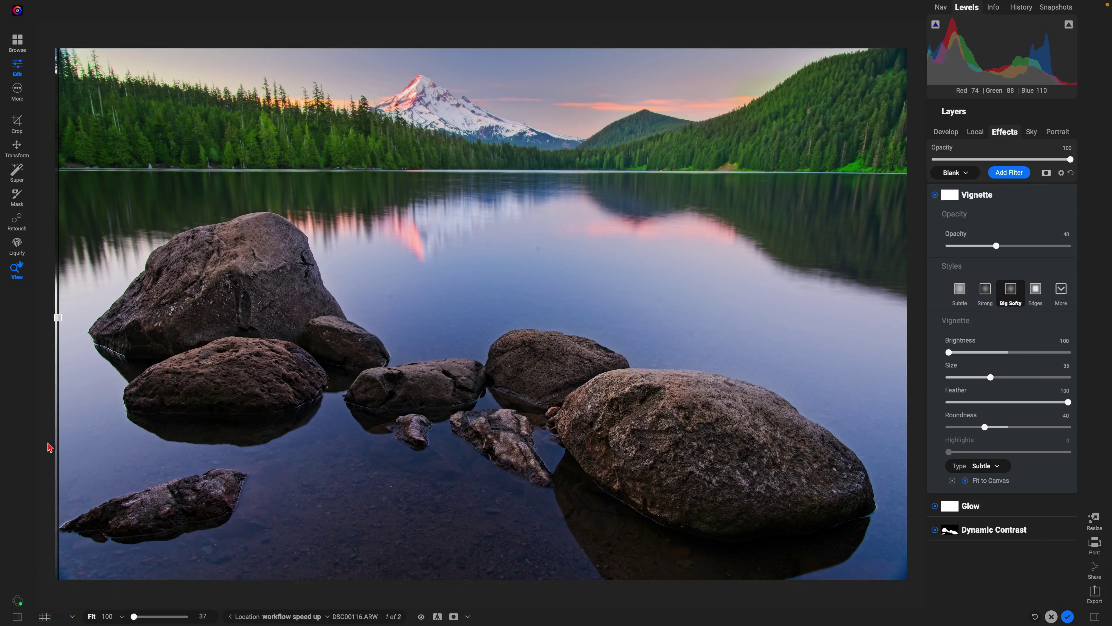
mouse_move(48, 447)
left_mouse_down()
mouse_move(363, 390)
mouse_move(886, 412)
mouse_move(462, 423)
mouse_move(149, 447)
mouse_move(52, 467)
left_mouse_up()
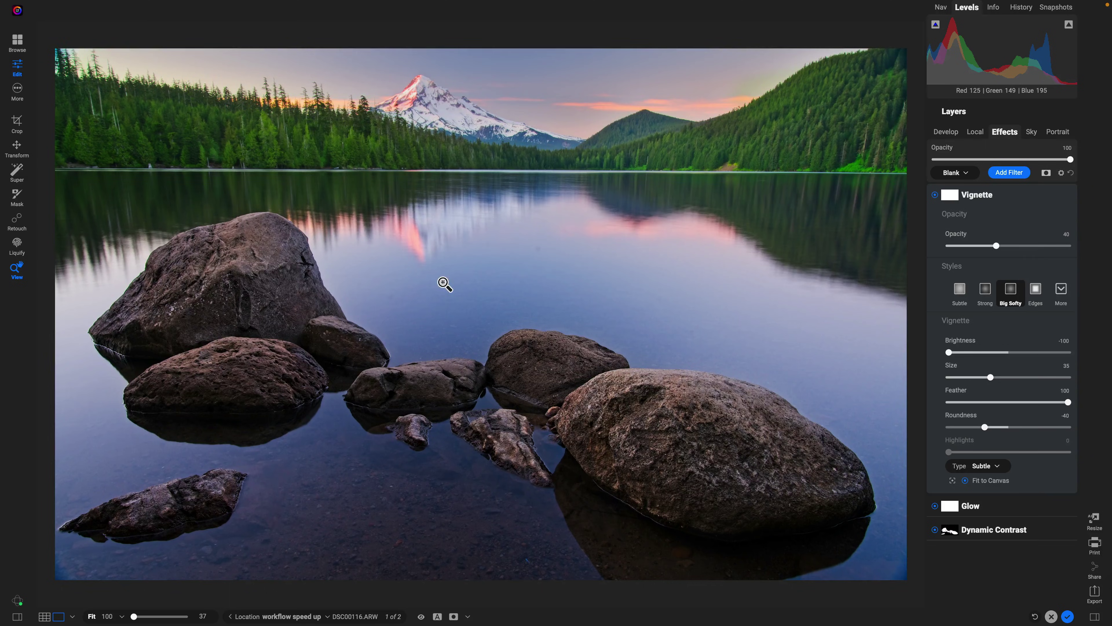
At 100% zoom, heal two dust spots in the lake water with a size-70 Heal brush.
left_click(554, 256)
left_click_drag(410, 303, 573, 307)
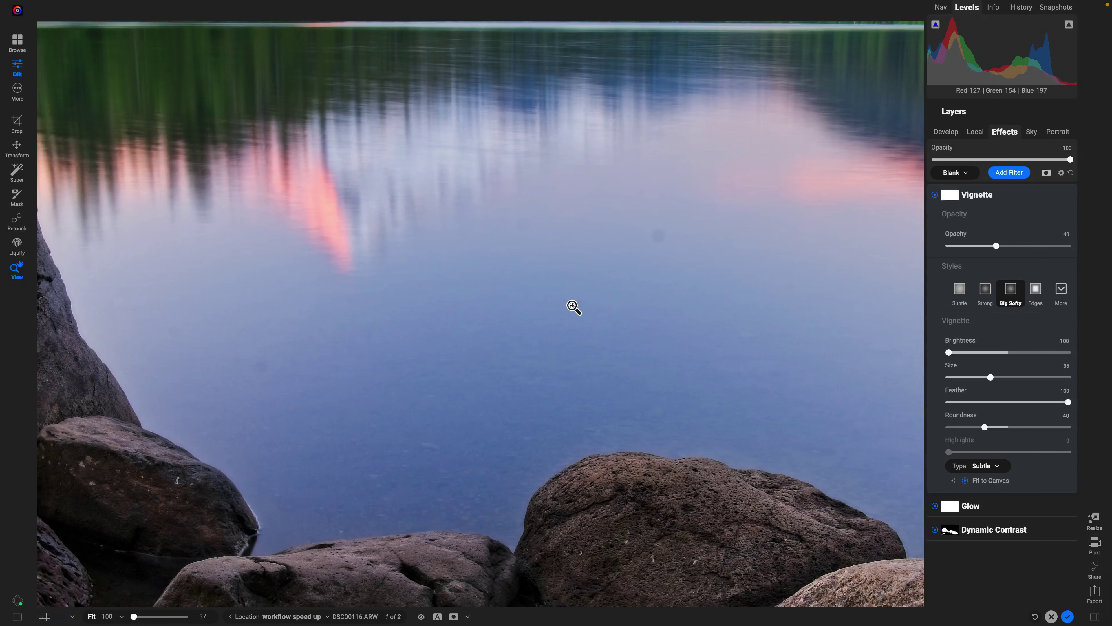
key("r")
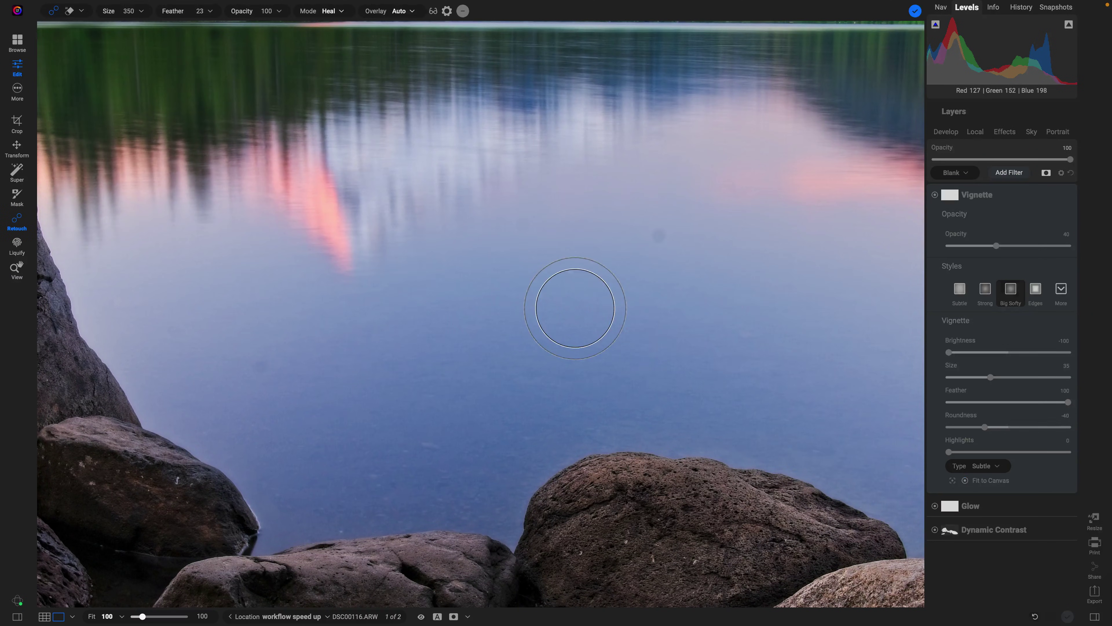
key("bracketleft")
key("bracketleft")
key("bracketleft")
key("bracketleft")
key("bracketleft")
key("bracketleft")
key("bracketleft")
key("bracketleft")
left_click(658, 237)
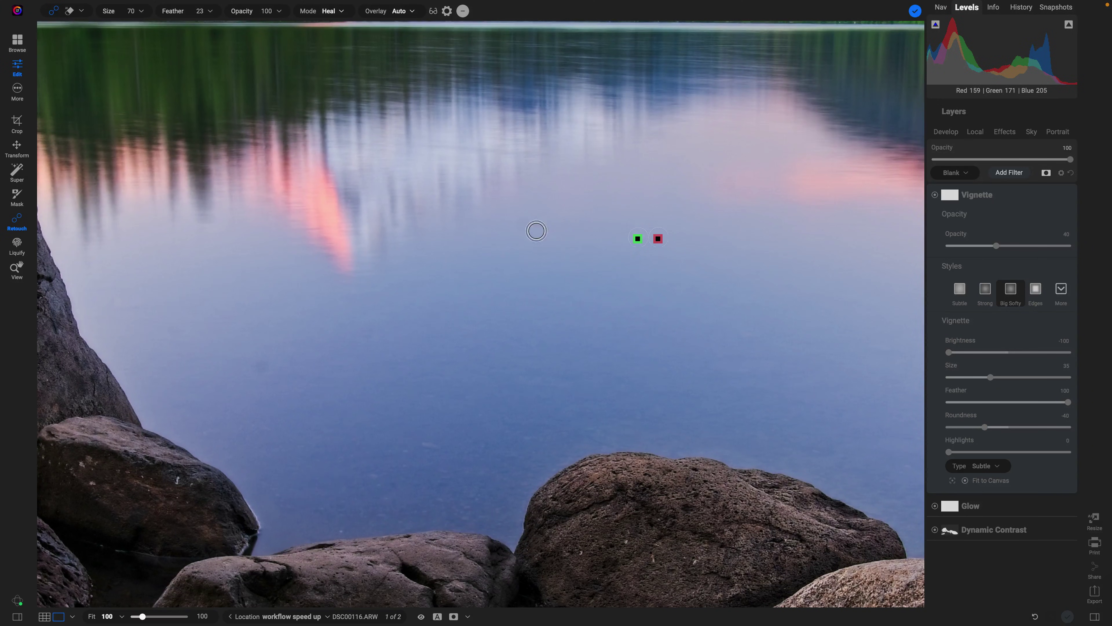
left_click(258, 365)
key("z")
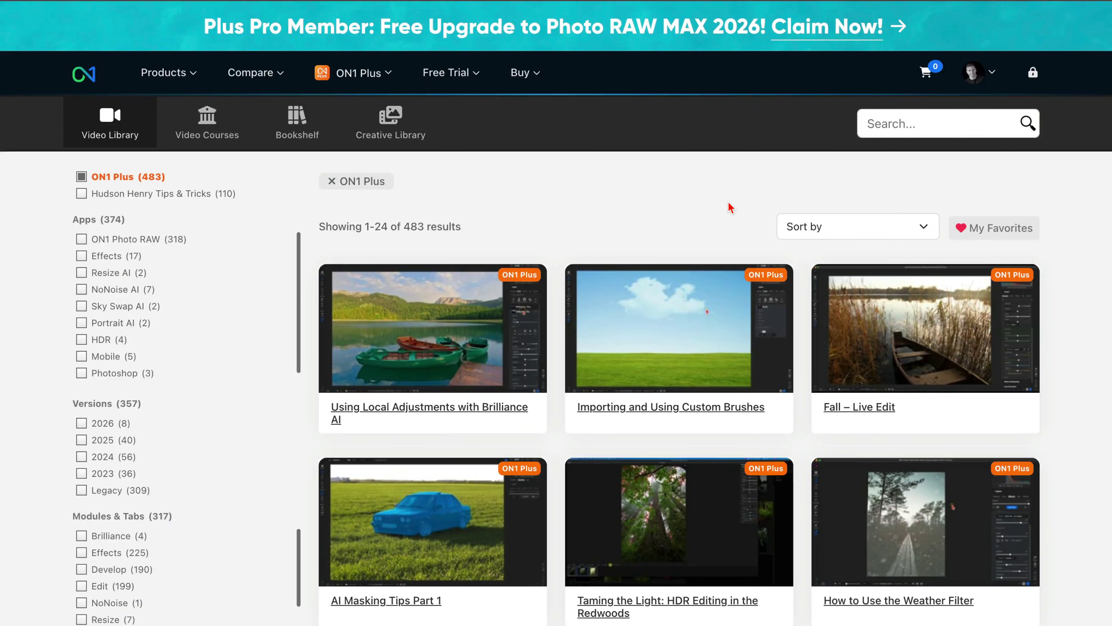
Scroll through the ON1 Plus tutorial cards down to the pagination and ON1 Guarantee banner.
scroll(731, 207, "down", 3)
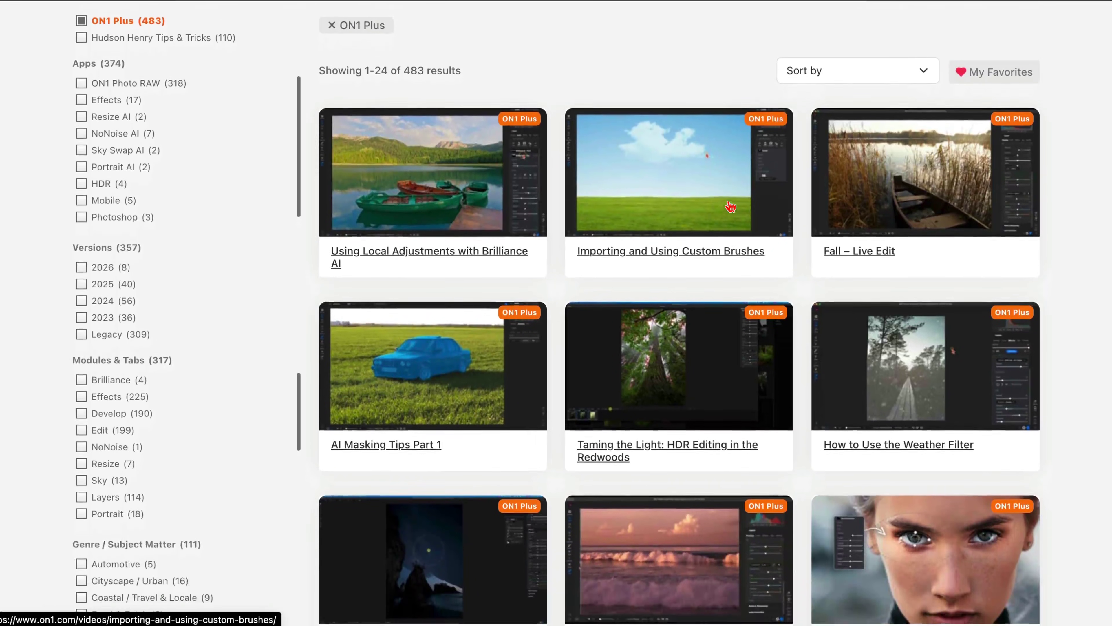
scroll(731, 207, "down", 5)
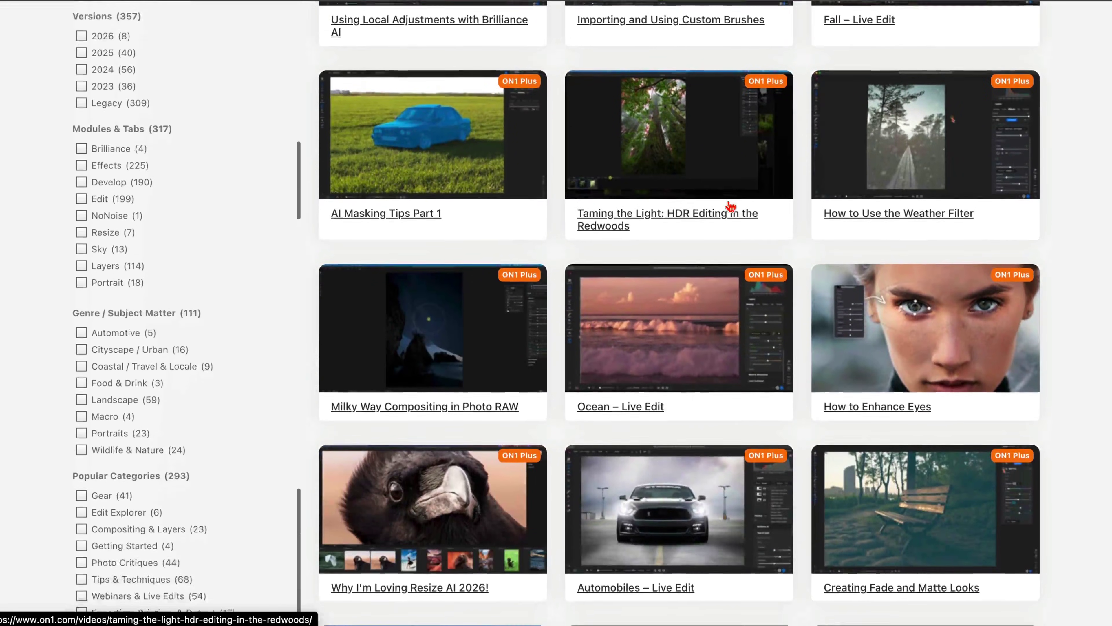
scroll(731, 207, "down", 5)
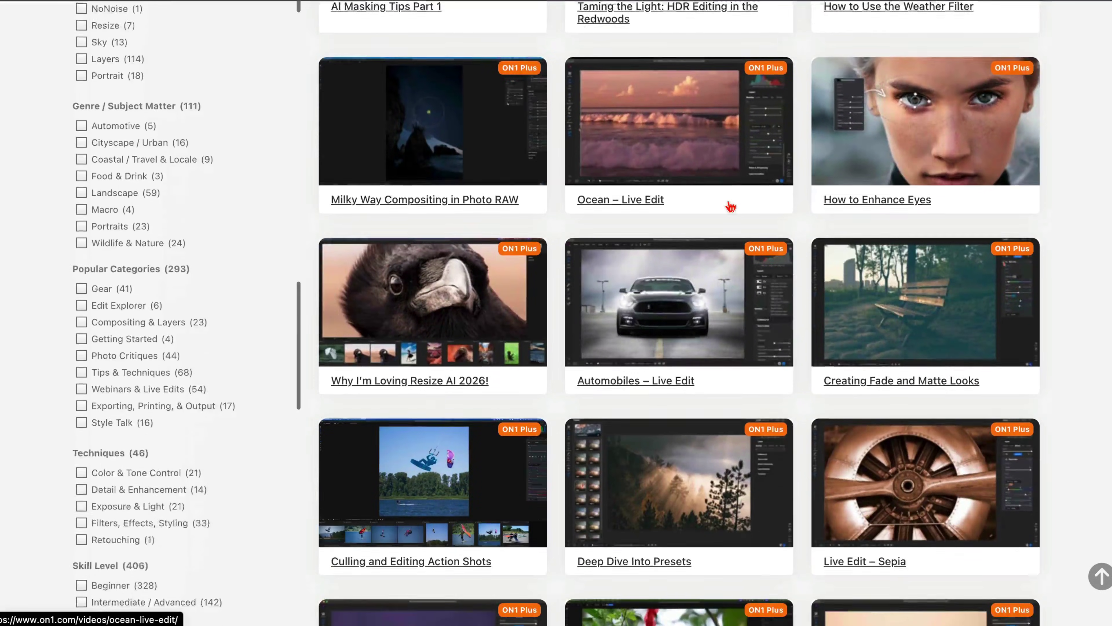
scroll(731, 207, "down", 4)
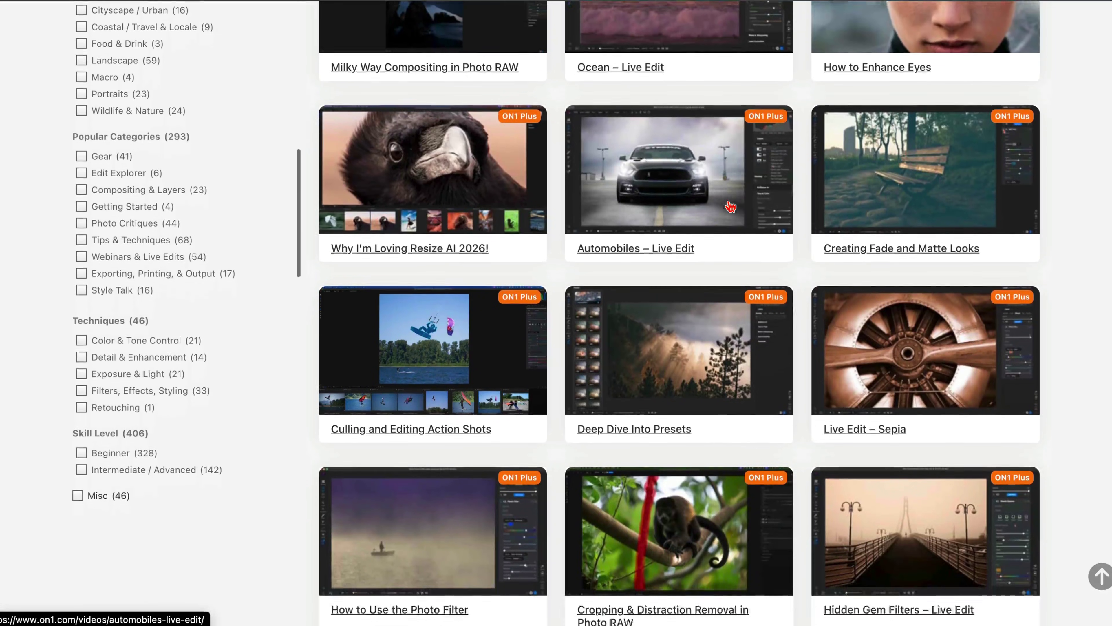
scroll(731, 206, "down", 6)
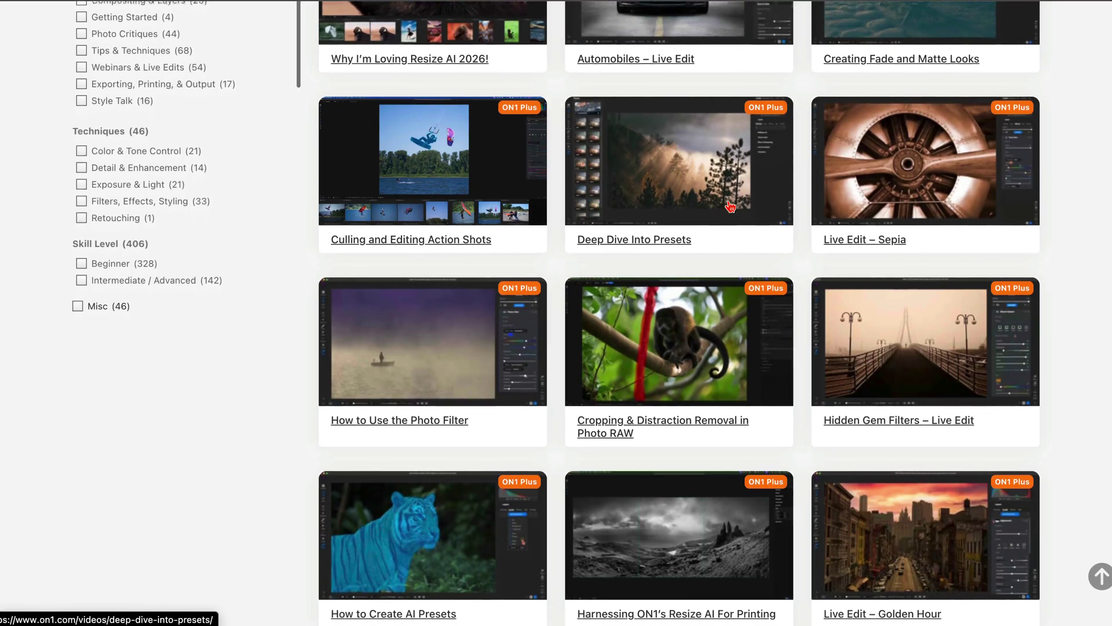
scroll(731, 207, "down", 3)
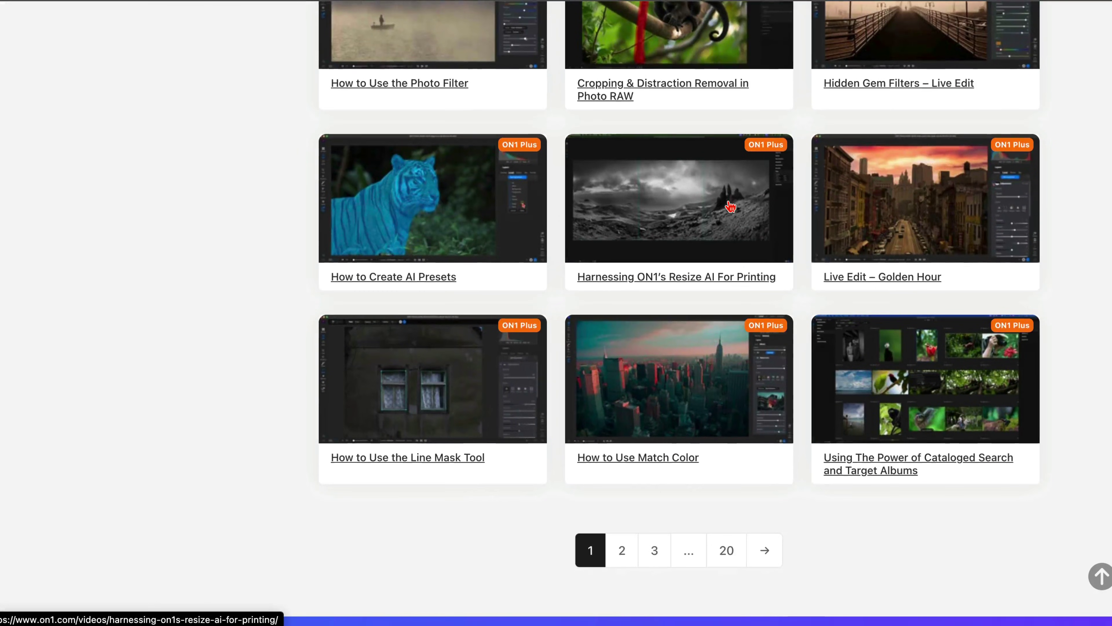
scroll(730, 207, "down", 1)
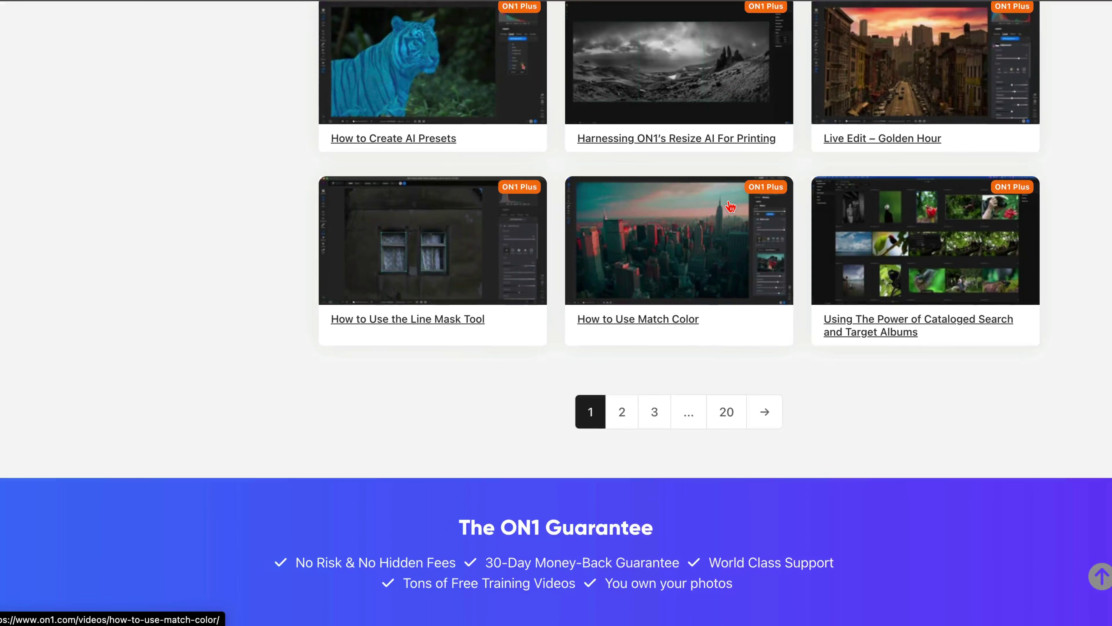